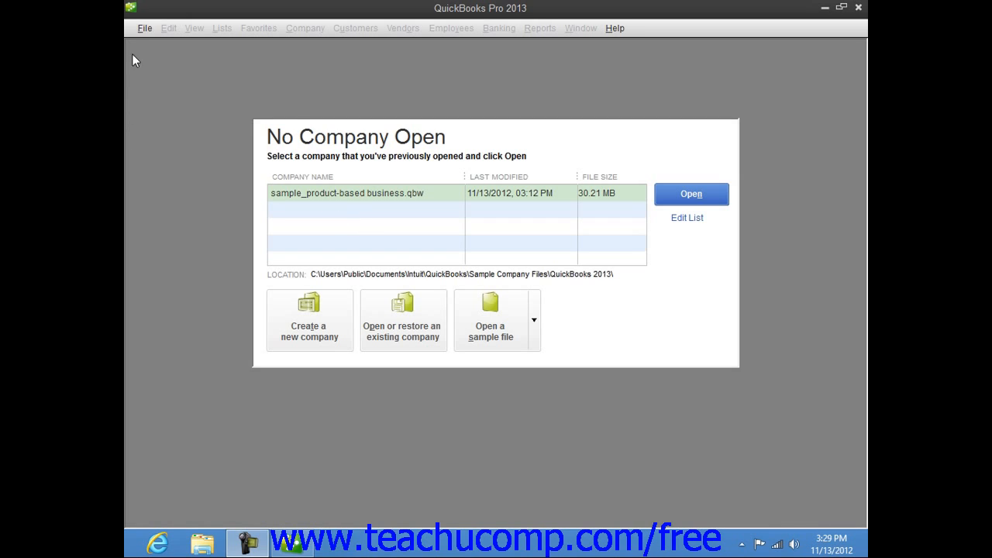
# From the No Company Open window, begin a new company file using Express Start.
pyautogui.click(143, 28)
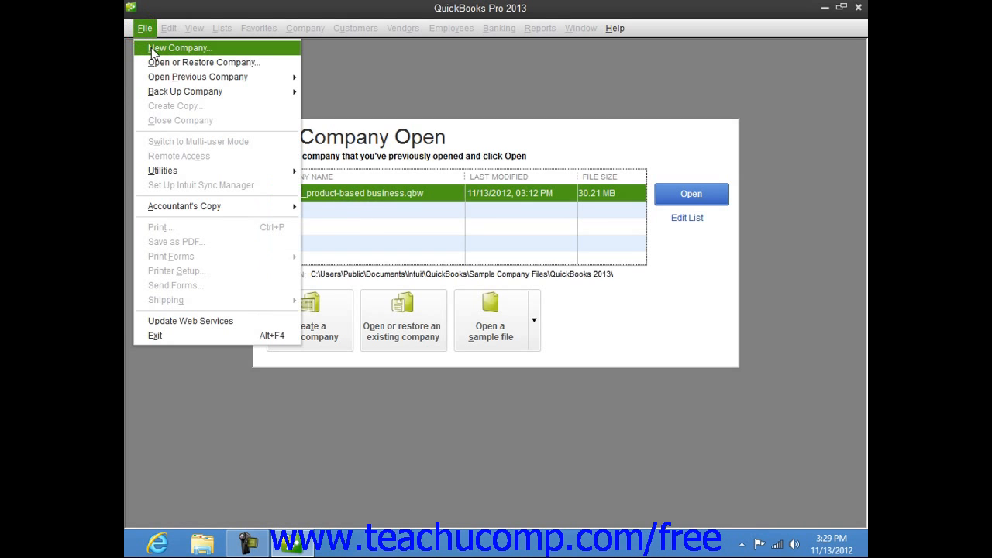
pyautogui.click(375, 57)
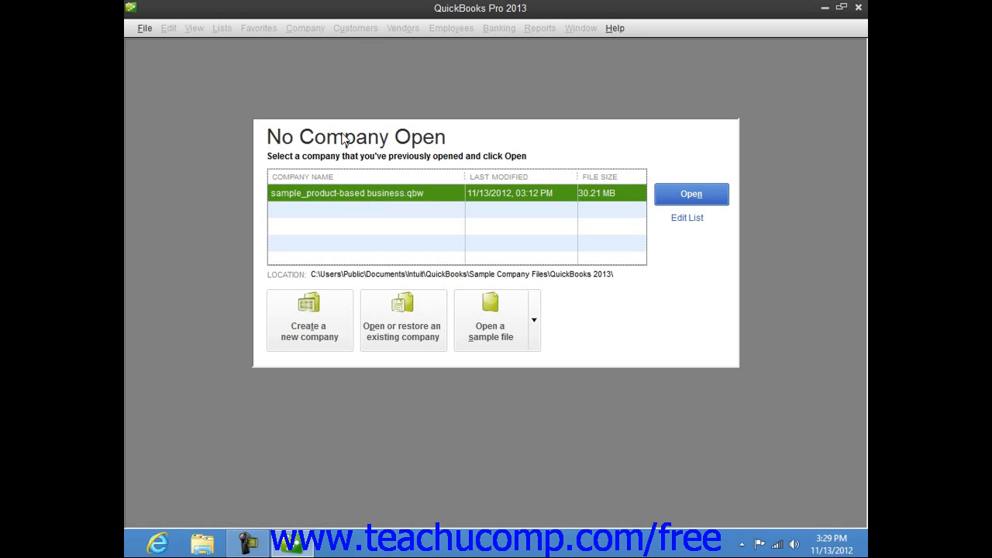
pyautogui.click(314, 315)
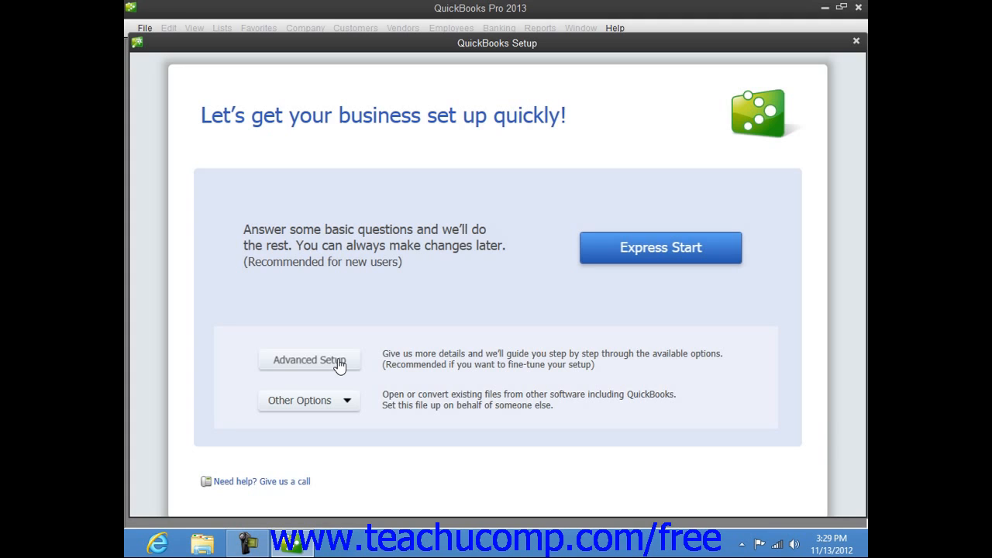
pyautogui.click(609, 248)
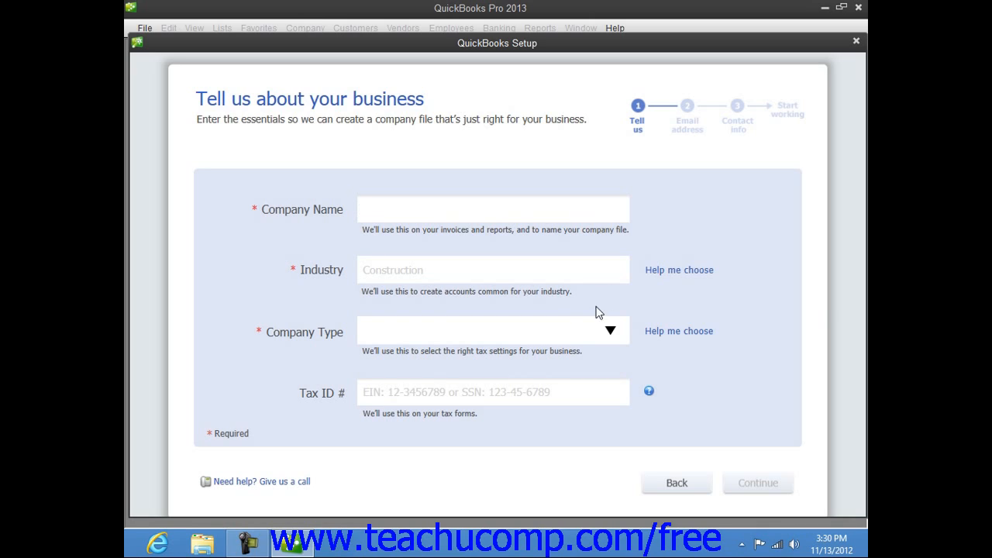
# Enter 'Widgets, Inc.' as the company name.
pyautogui.write('Widgets, Inc.')
pyautogui.press('Tab')
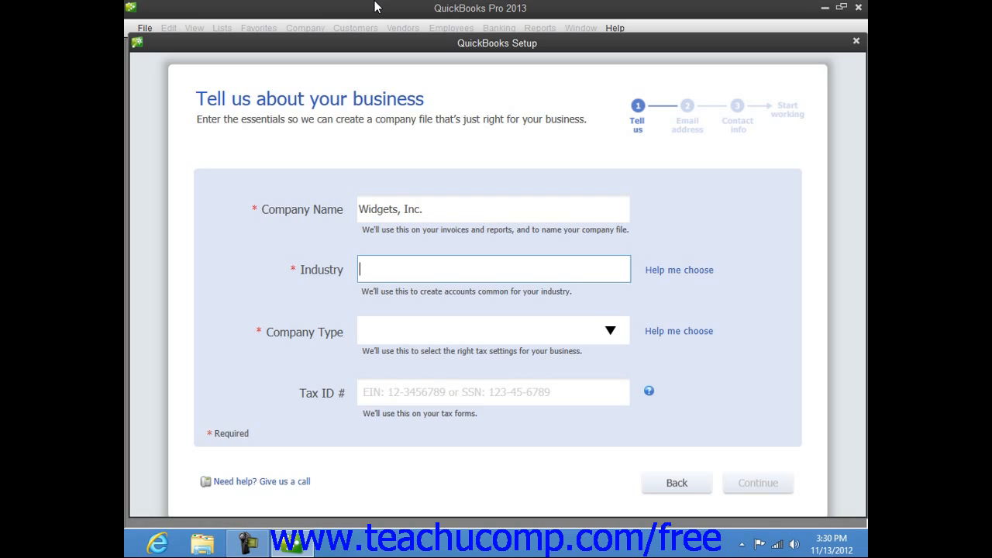
# Preview accounts for Product-based, Service-based and Other/None industries, then pick General Product-based Business.
pyautogui.click(698, 277)
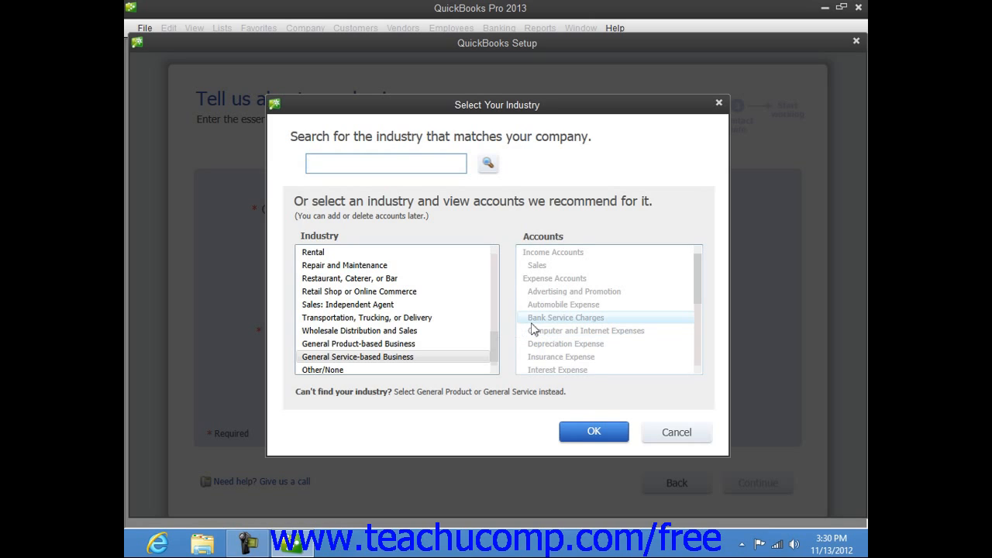
pyautogui.click(373, 346)
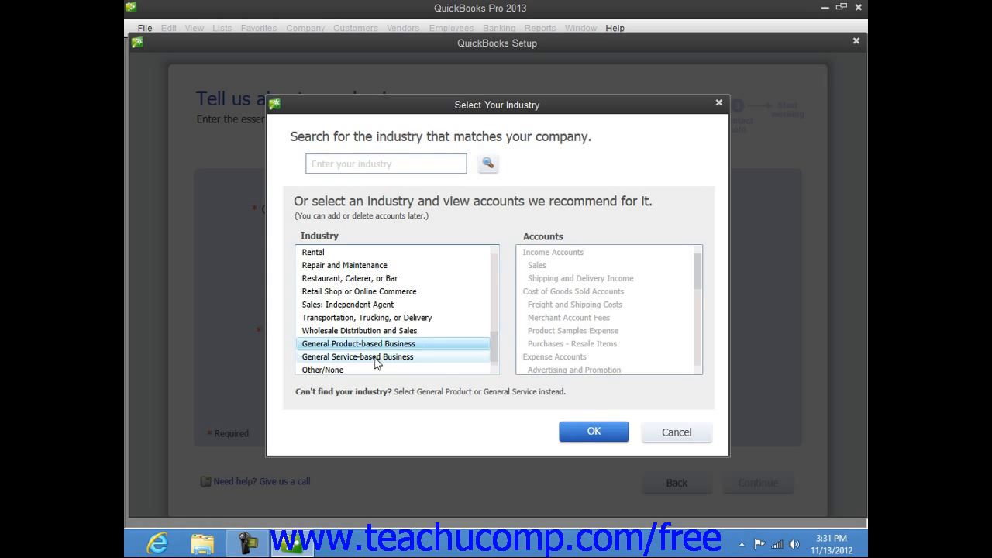
pyautogui.click(375, 357)
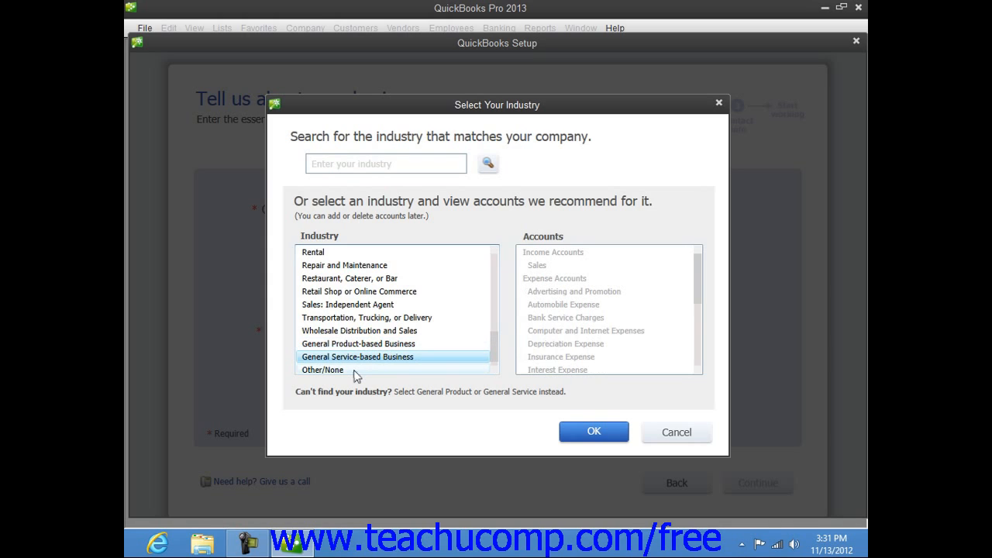
pyautogui.click(354, 372)
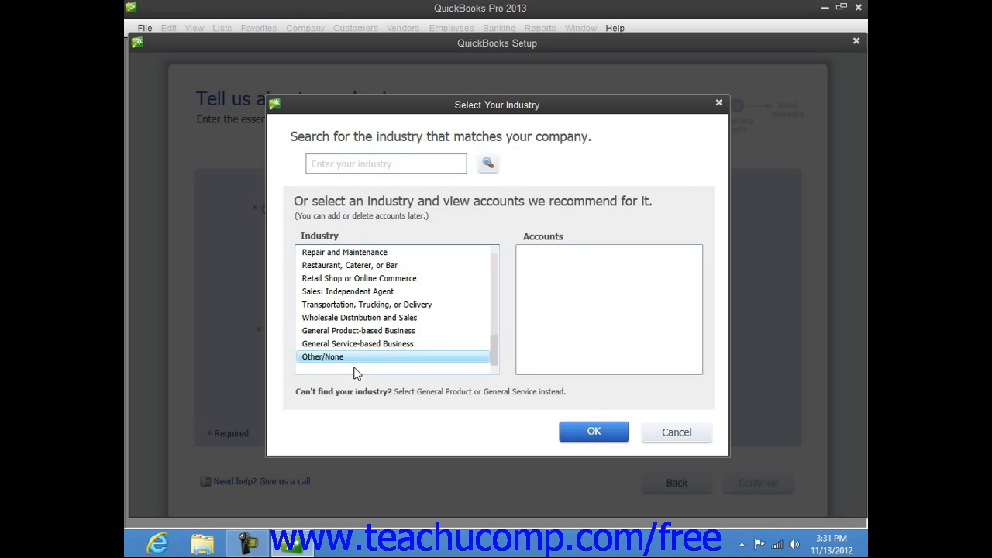
pyautogui.click(363, 333)
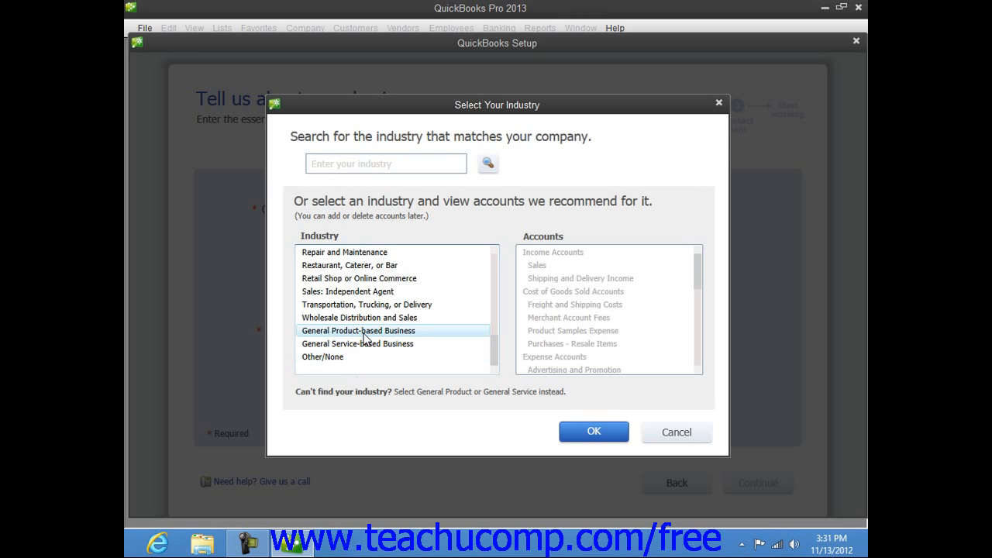
# Confirm the industry, set company type to S Corporation, and enter the company's tax ID.
pyautogui.click(594, 433)
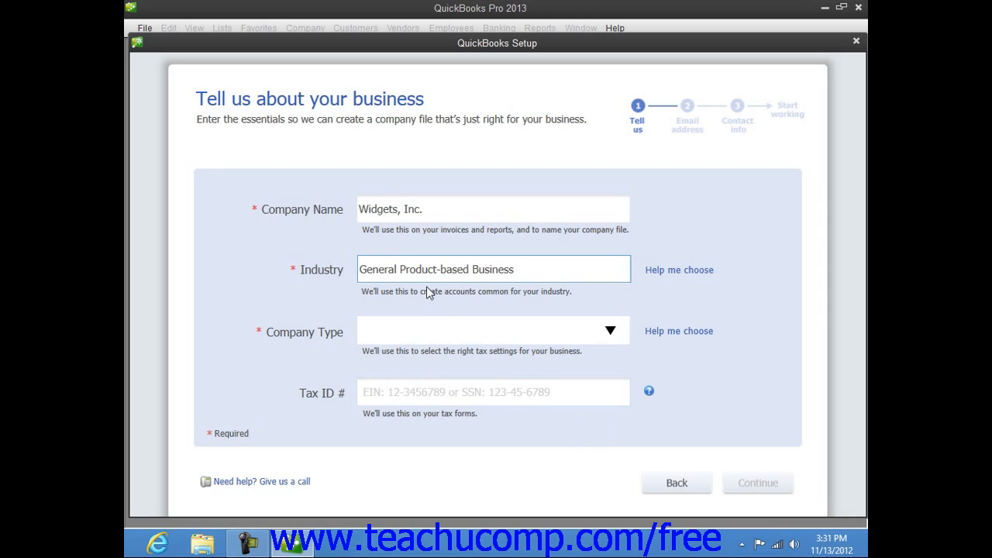
pyautogui.click(611, 333)
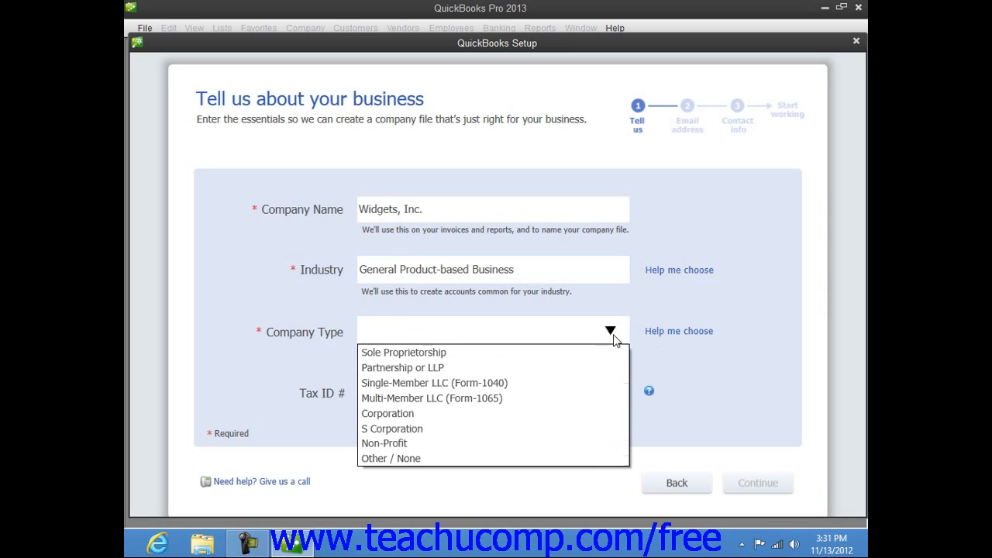
pyautogui.click(546, 428)
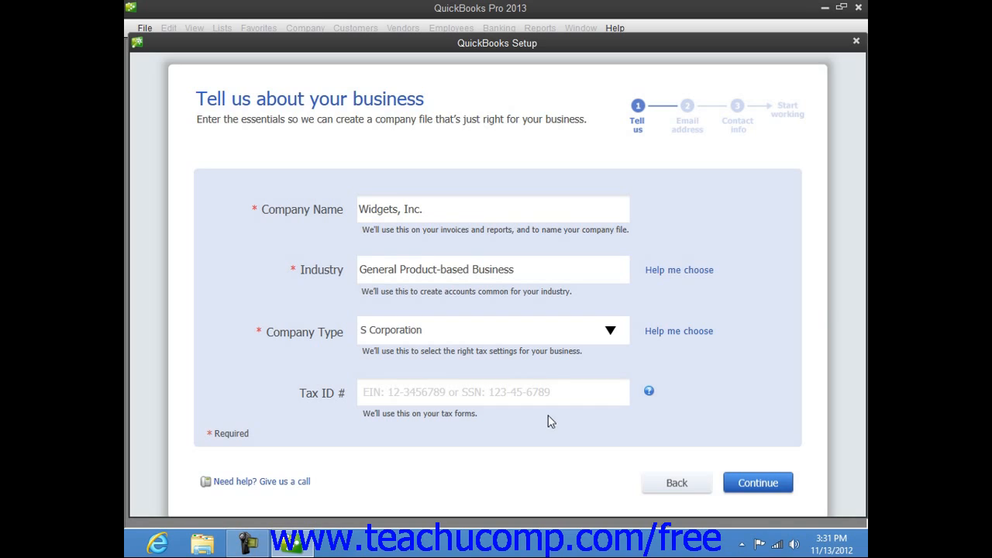
pyautogui.click(467, 393)
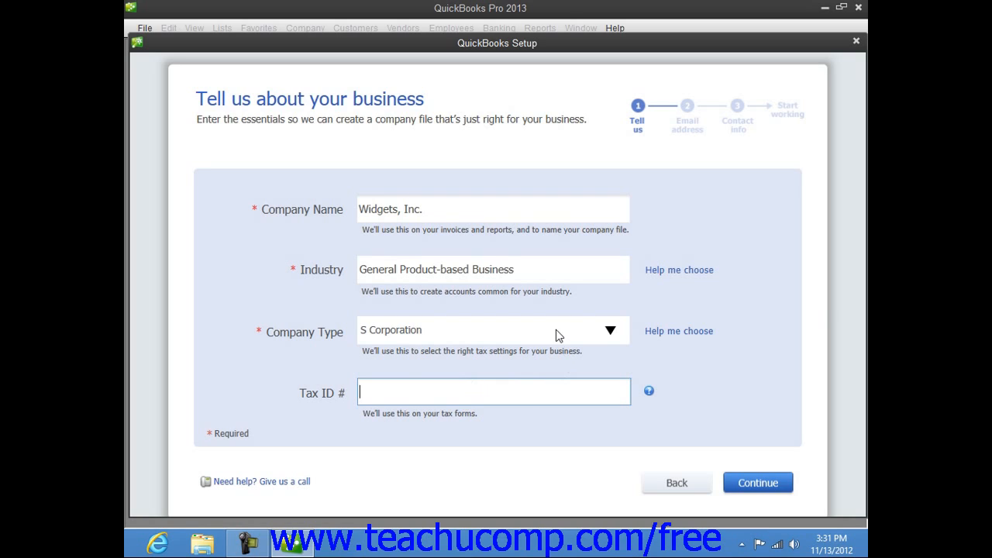
pyautogui.write('38-1234567')
# Continue to the email step and enter the business email address.
pyautogui.click(730, 488)
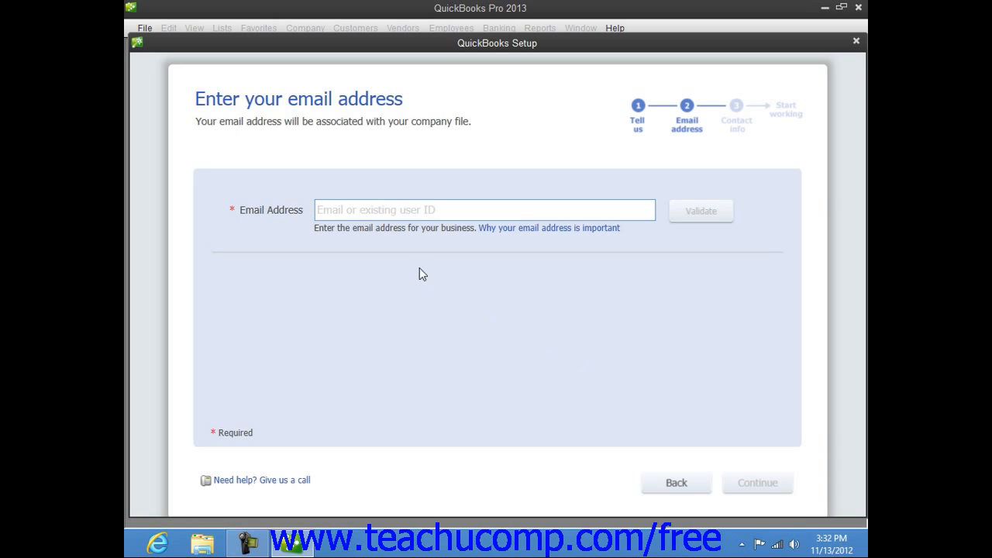
pyautogui.click(366, 211)
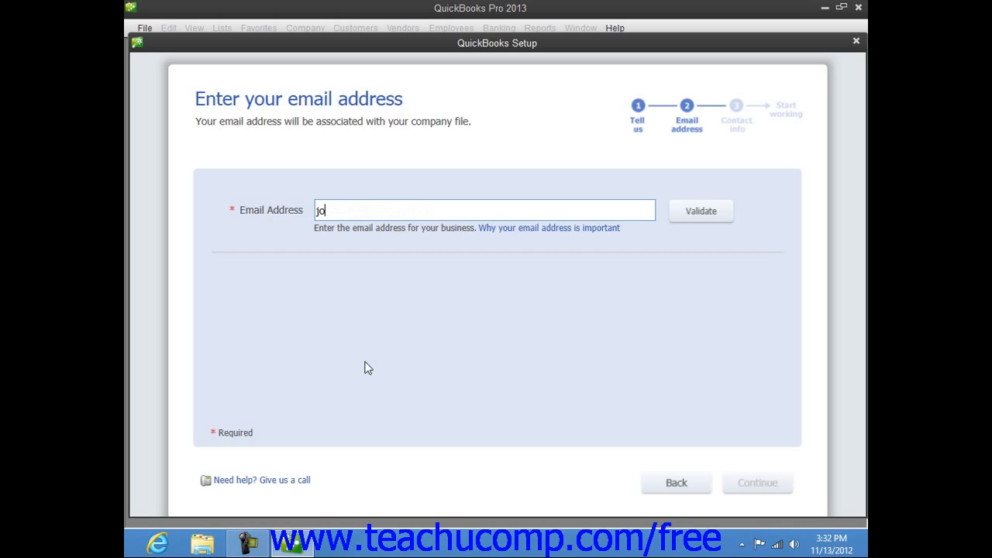
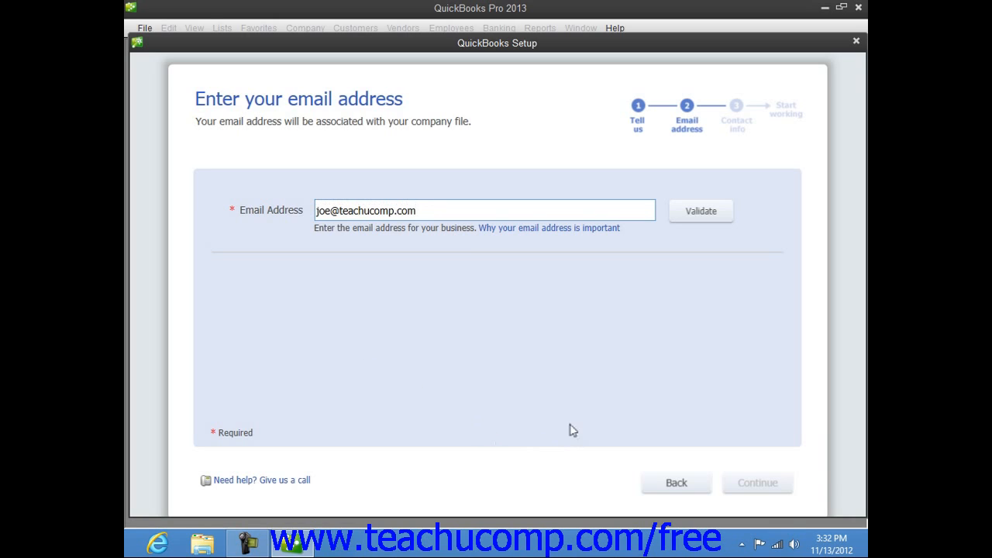
# Validate the email, turn off online file syncing, and enter the Intuit account password.
pyautogui.click(727, 212)
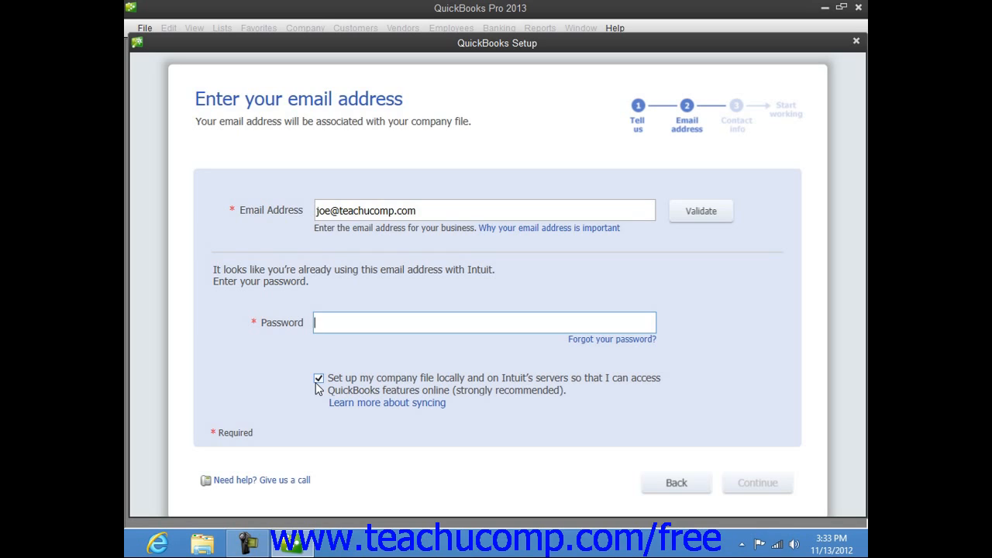
pyautogui.click(316, 383)
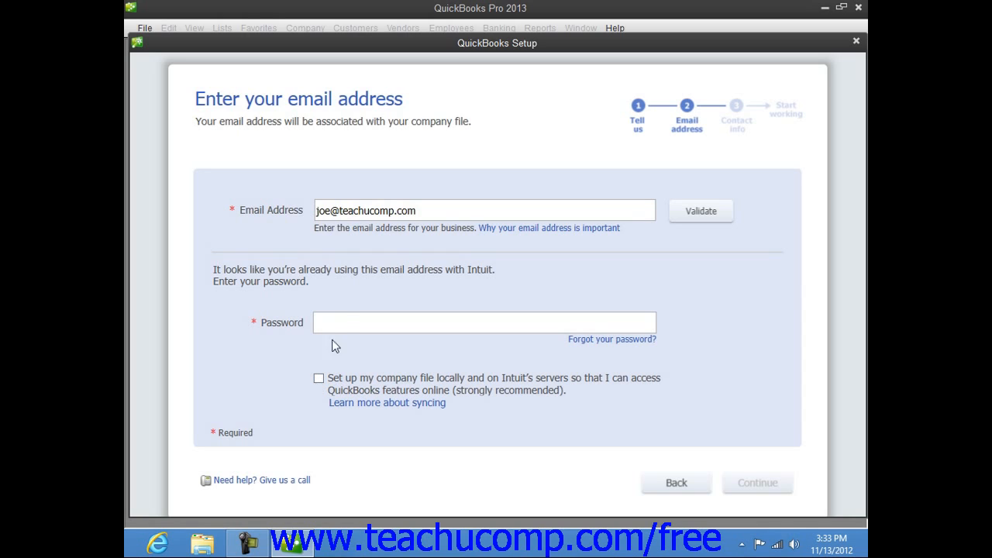
pyautogui.click(346, 322)
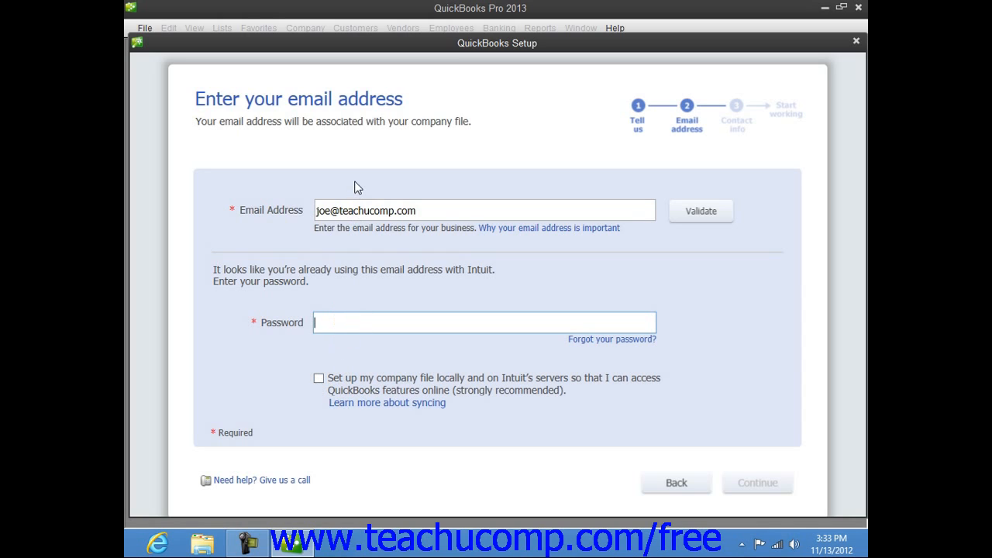
pyautogui.write('•••••••')
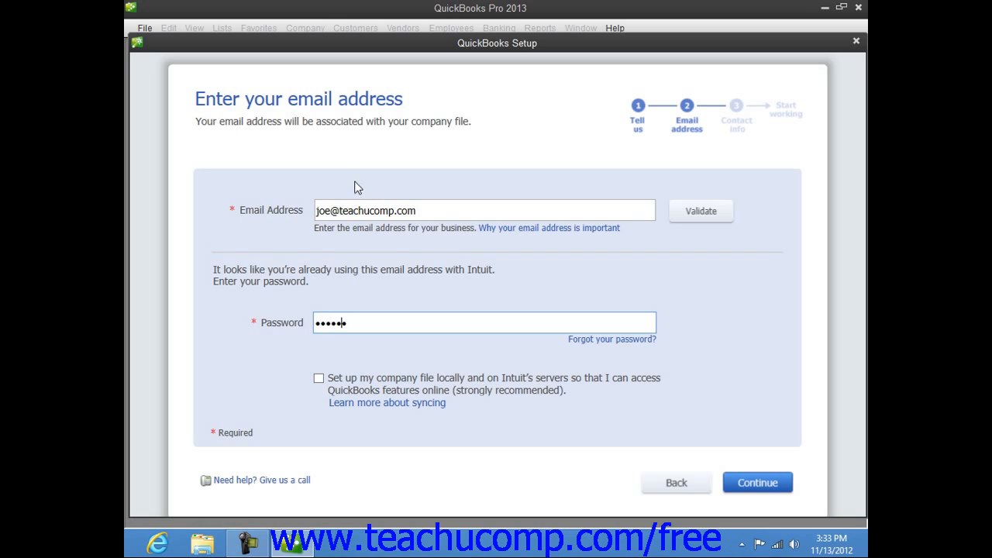
pyautogui.write('•')
# Continue to the contact information step and enter a business phone number.
pyautogui.click(747, 484)
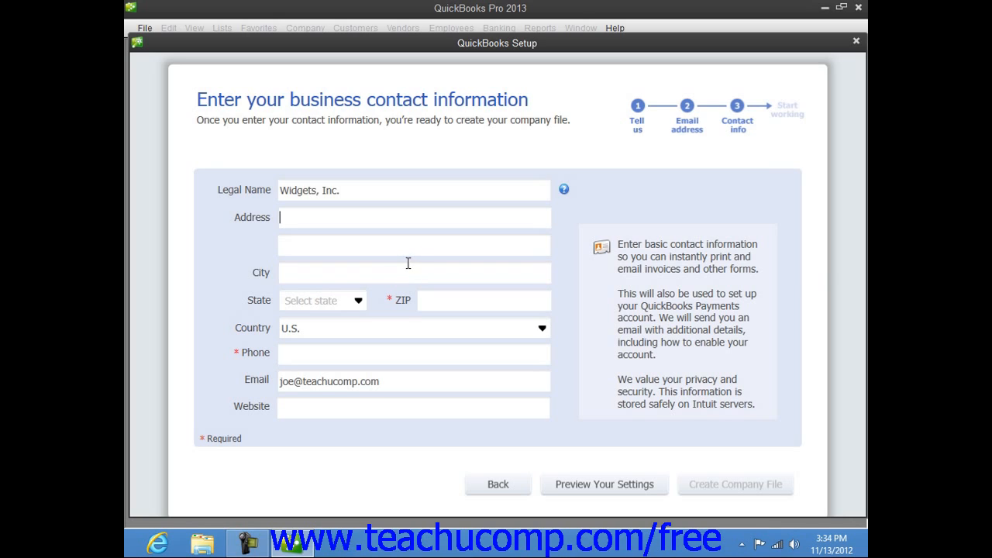
pyautogui.click(345, 352)
pyautogui.click(400, 381)
pyautogui.click(393, 415)
pyautogui.click(355, 350)
pyautogui.write('1-800-111-2222')
pyautogui.click(404, 388)
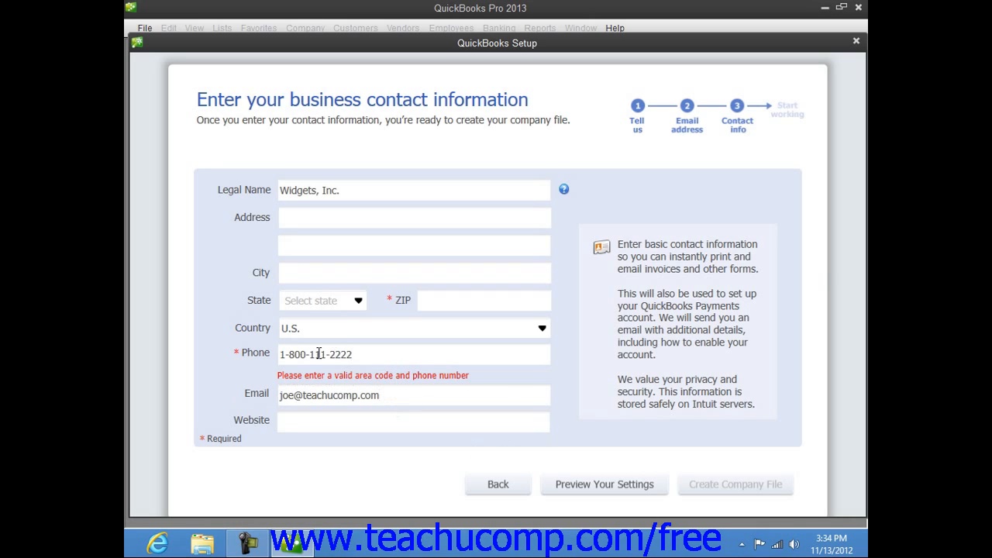
# Replace the rejected phone number with a corrected one, removing the stray leading dash.
pyautogui.moveTo(363, 354); pyautogui.dragTo(276, 369)
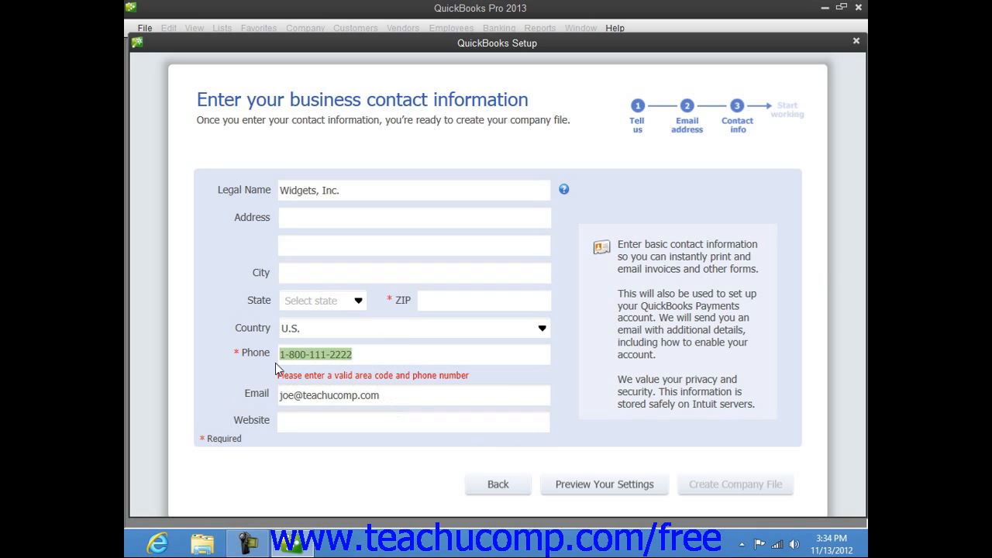
pyautogui.press('BackSpace')
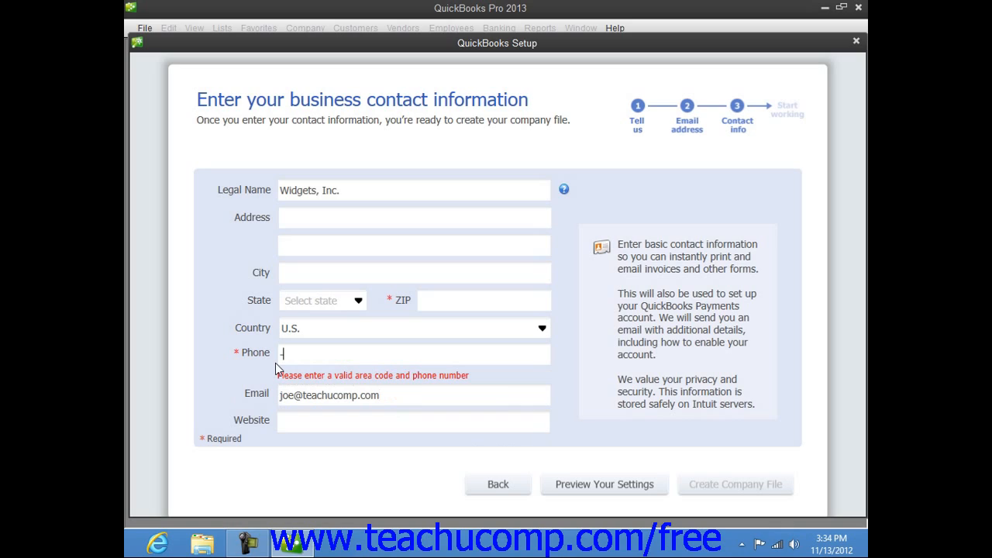
pyautogui.click(283, 354)
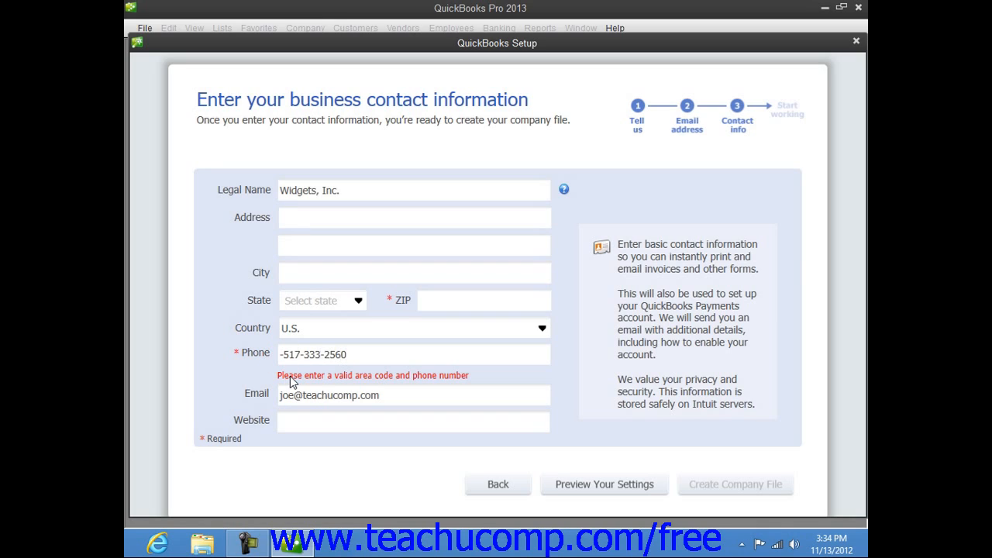
pyautogui.press('BackSpace')
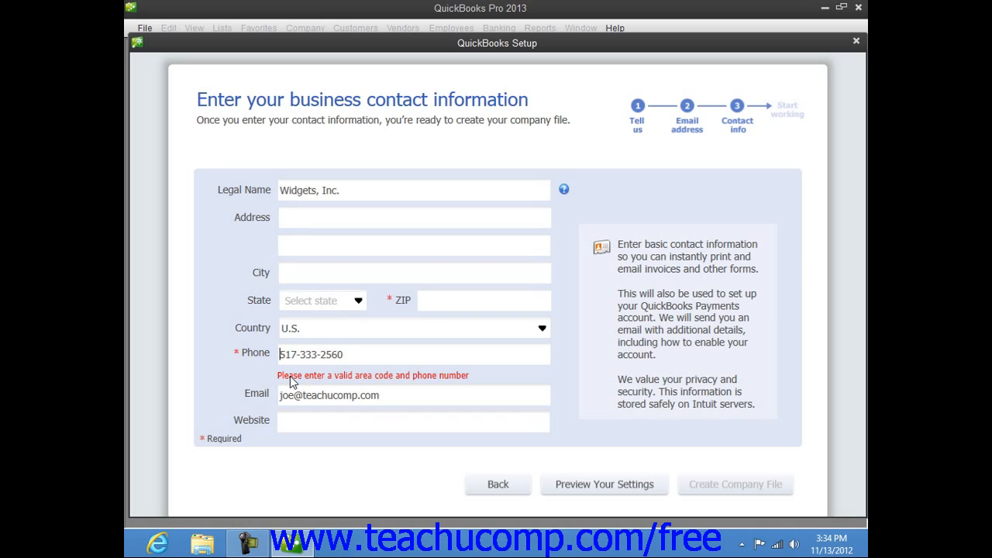
pyautogui.click(393, 399)
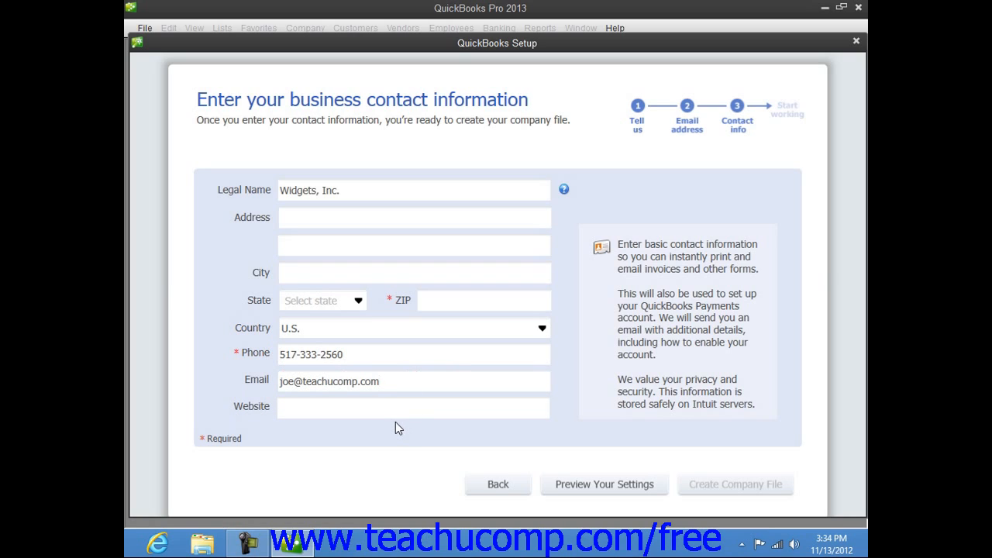
# In the settings preview, add Sales Discounts and Purchase Discounts to the recommended chart of accounts.
pyautogui.click(597, 486)
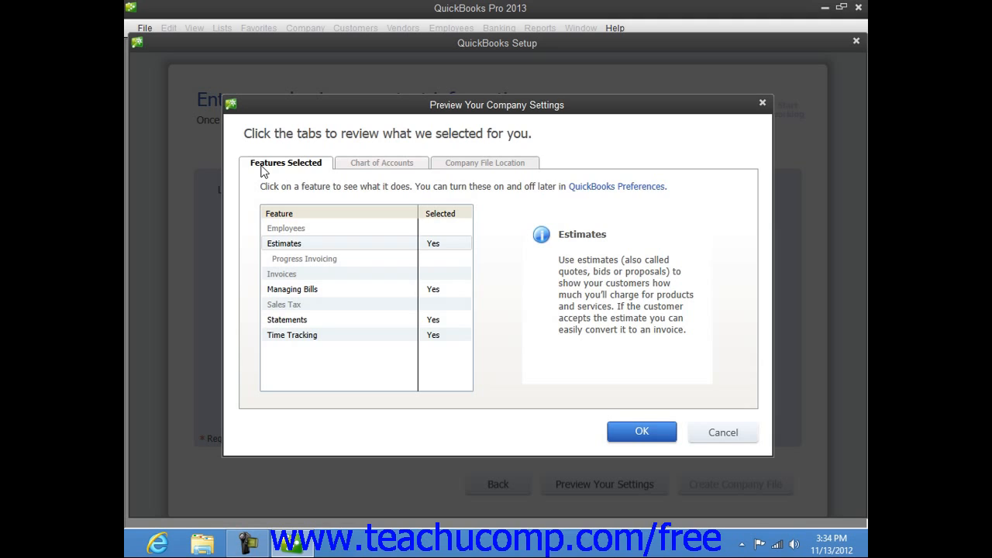
pyautogui.click(366, 166)
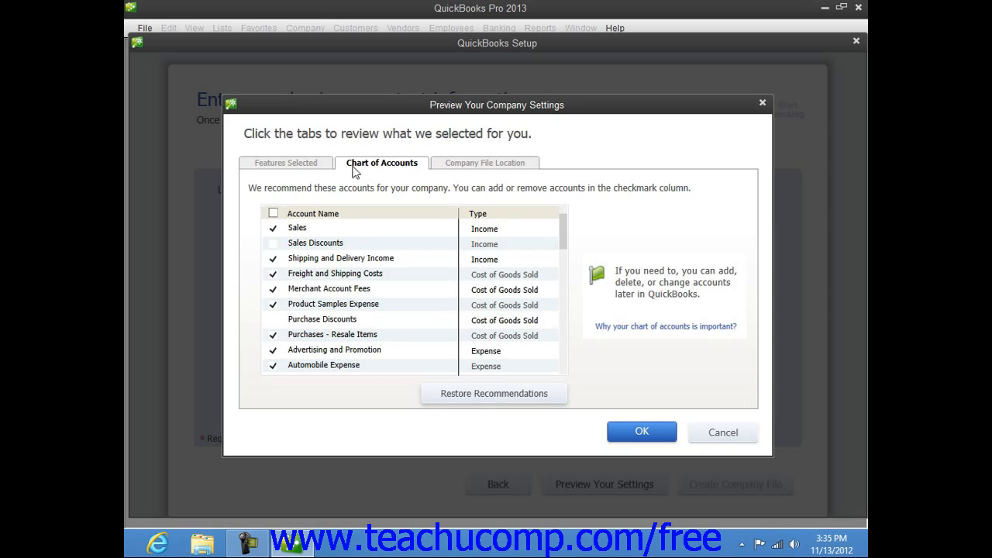
pyautogui.click(273, 243)
pyautogui.click(273, 320)
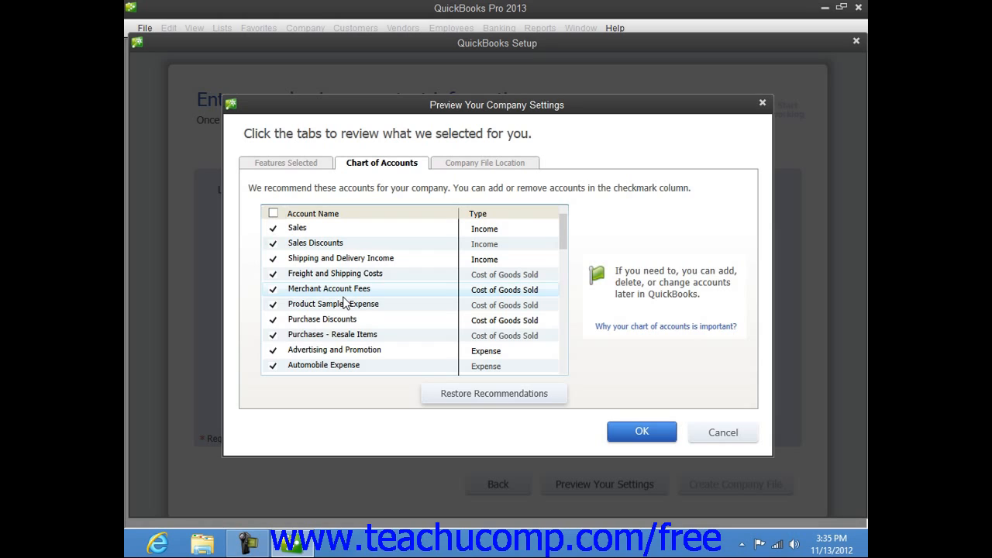
pyautogui.click(460, 165)
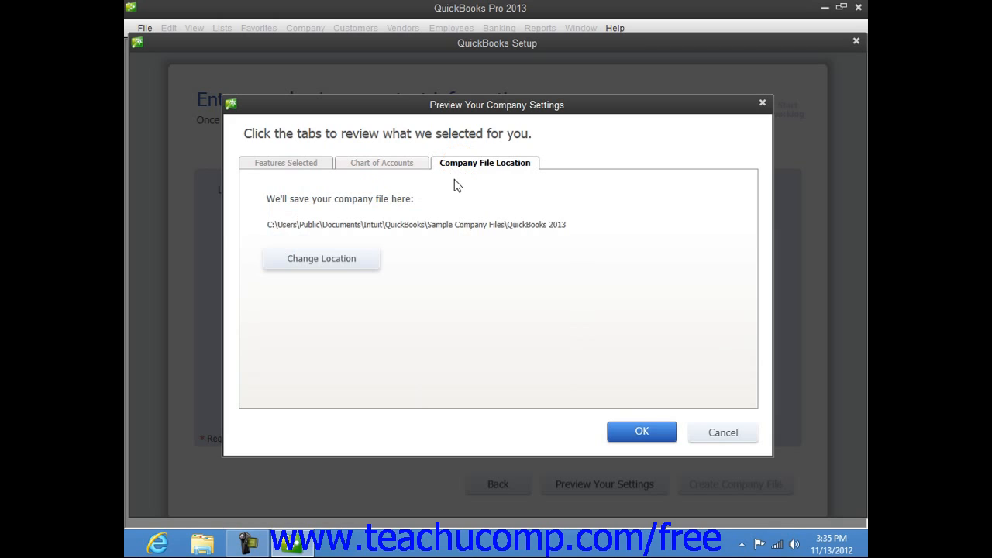
# Keep the default Sample Company Files save location and accept the previewed settings.
pyautogui.click(339, 263)
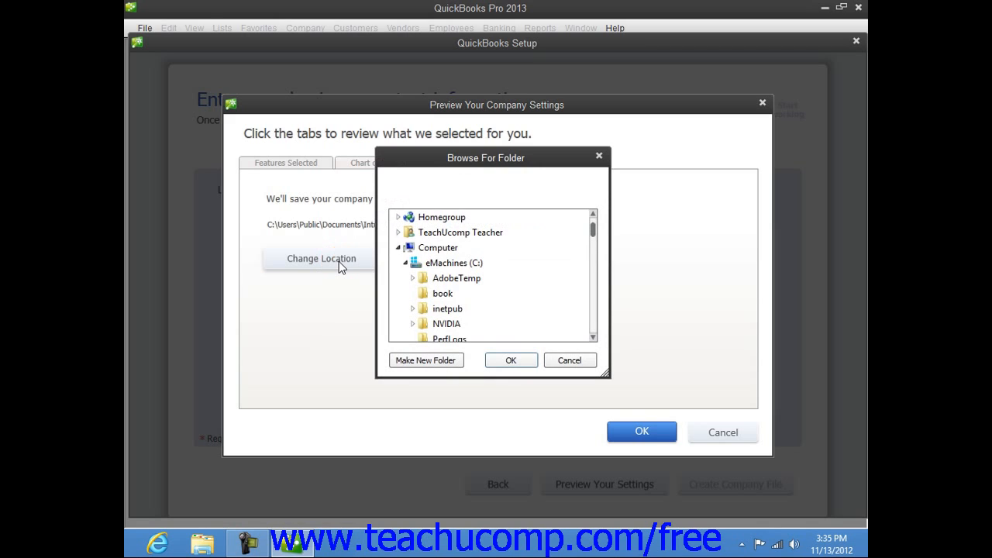
pyautogui.click(570, 360)
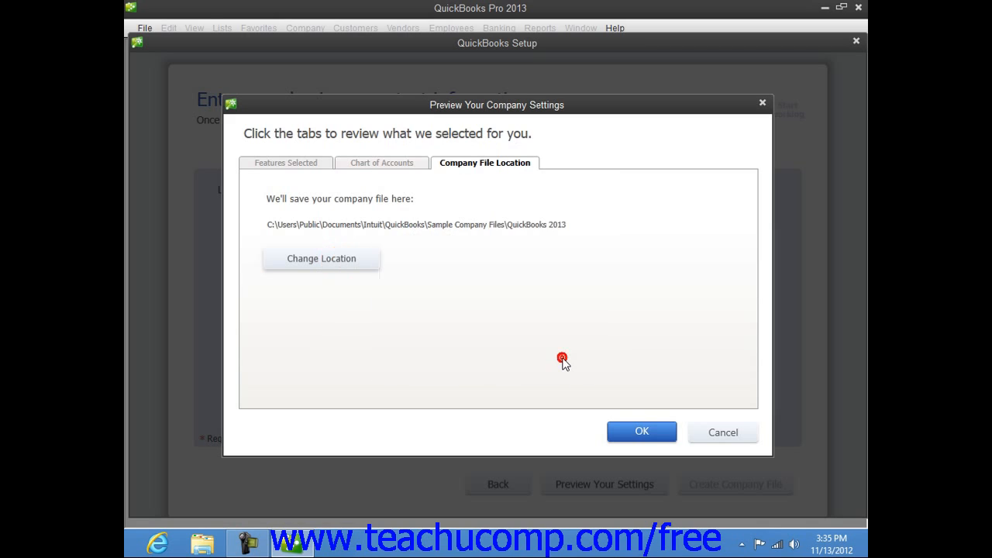
pyautogui.click(633, 436)
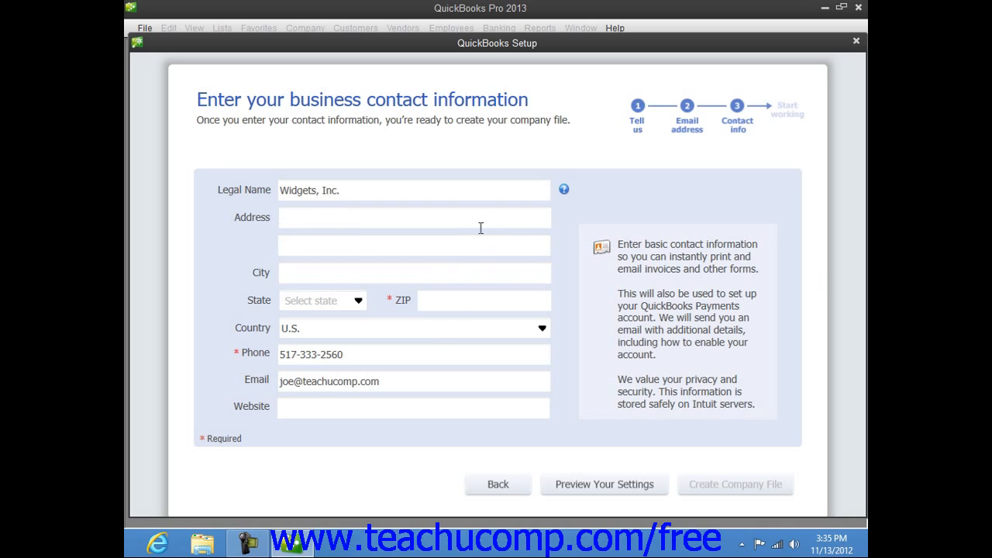
# Enter the business ZIP code so QuickBooks starts creating the company file.
pyautogui.click(452, 304)
pyautogui.write('48823')
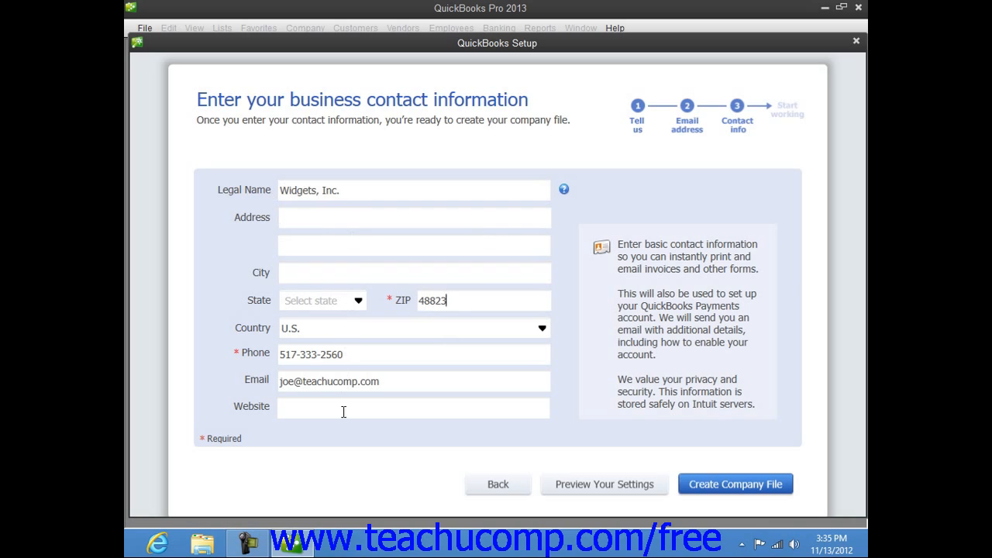
pyautogui.click(403, 380)
# Create the Widgets, Inc. company file from the Express Start settings and let creation run.
pyautogui.click(729, 486)
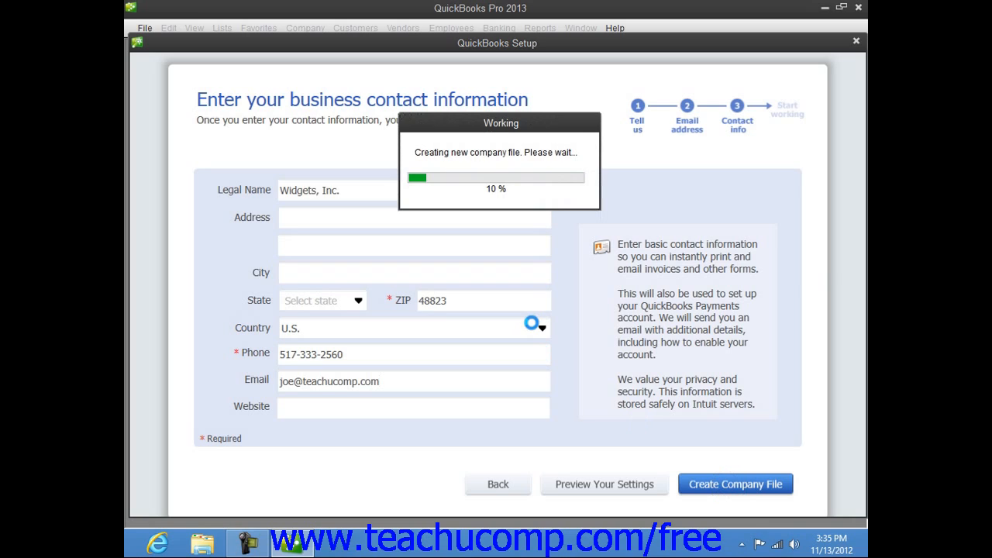